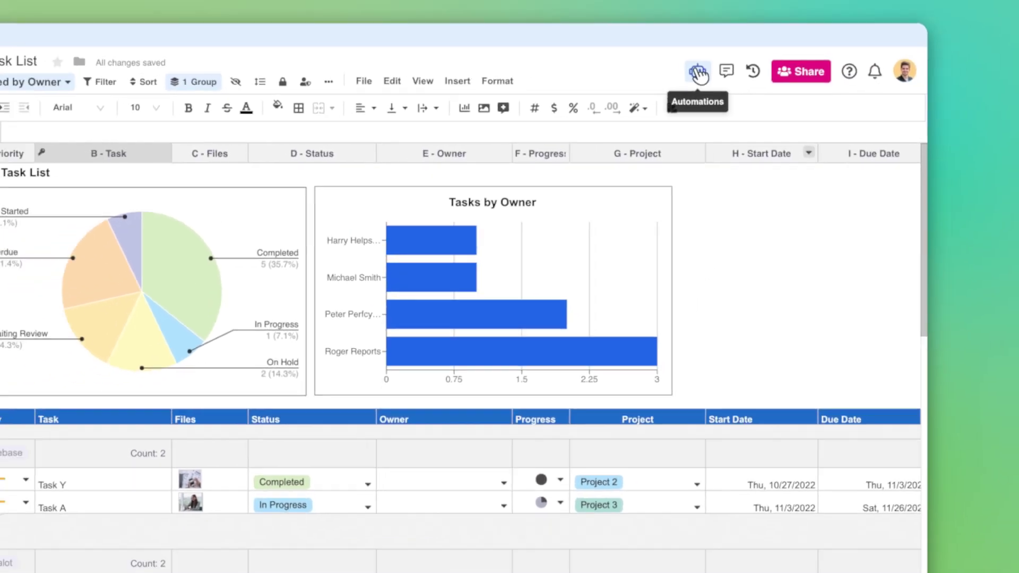
Step: Create a from-scratch automation triggered when column E - Owner is updated
{"action": "left_click", "coordinate": [680, 63]}
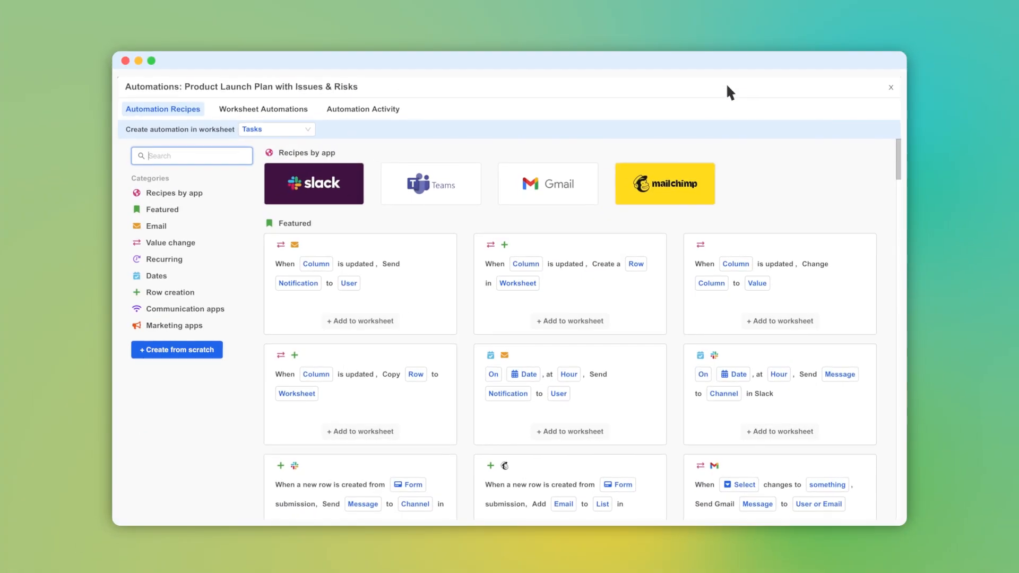
{"action": "left_click", "coordinate": [176, 350]}
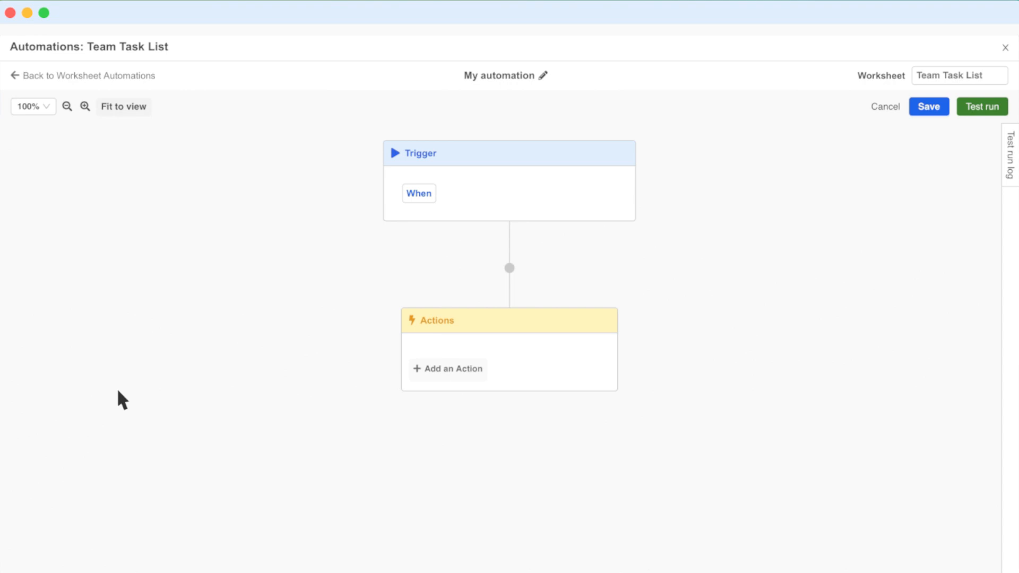
{"action": "left_click", "coordinate": [419, 194]}
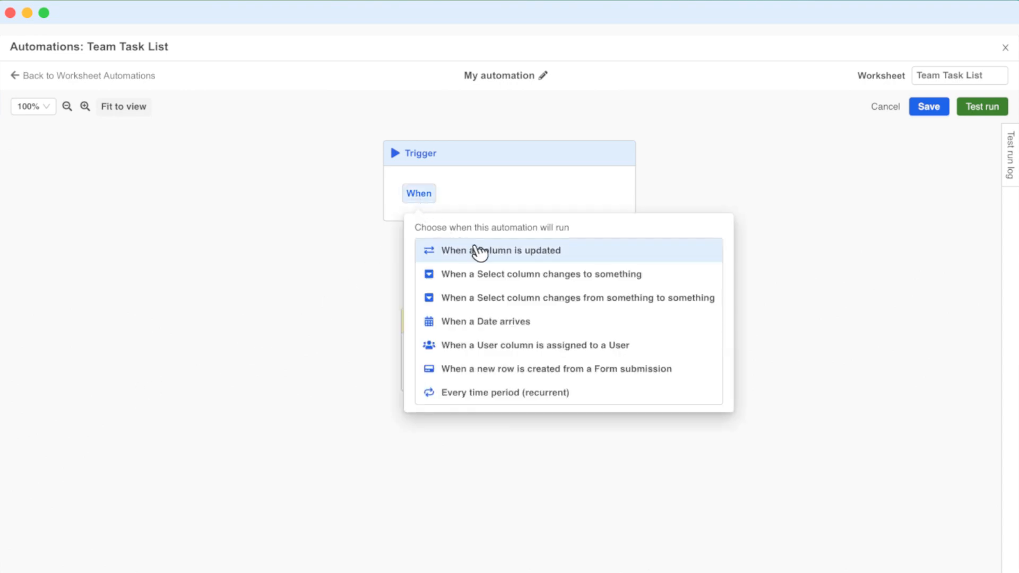
{"action": "left_click", "coordinate": [497, 255]}
{"action": "left_click", "coordinate": [499, 193]}
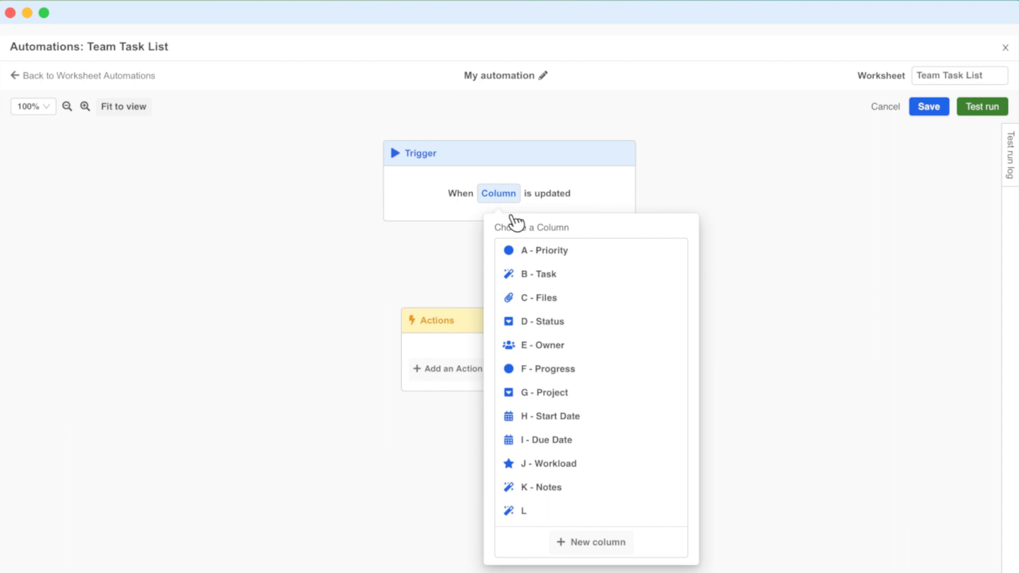
{"action": "left_click", "coordinate": [563, 351]}
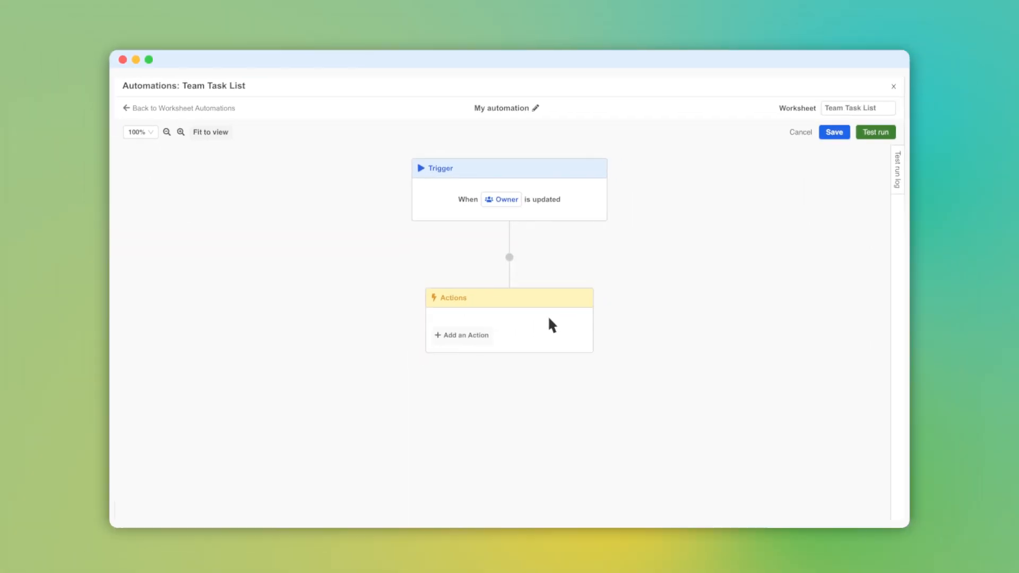
Step: Add a Send Notification to User action addressed to E - Owner and save the automation
{"action": "left_click", "coordinate": [466, 334]}
{"action": "left_click", "coordinate": [530, 222]}
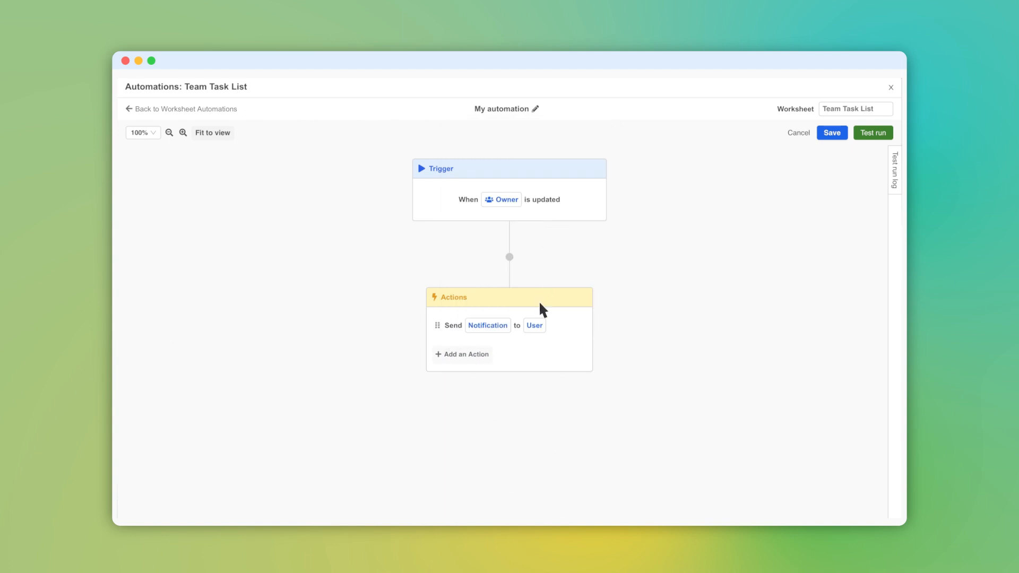
{"action": "left_click", "coordinate": [535, 326]}
{"action": "left_click", "coordinate": [581, 250]}
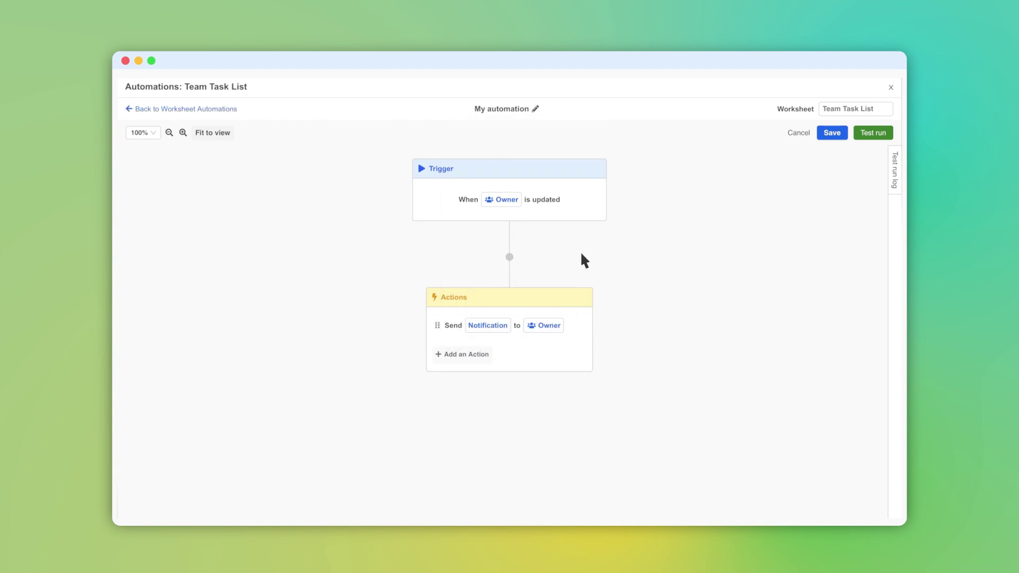
{"action": "left_click", "coordinate": [487, 325]}
{"action": "left_click", "coordinate": [794, 322]}
{"action": "left_click", "coordinate": [832, 133]}
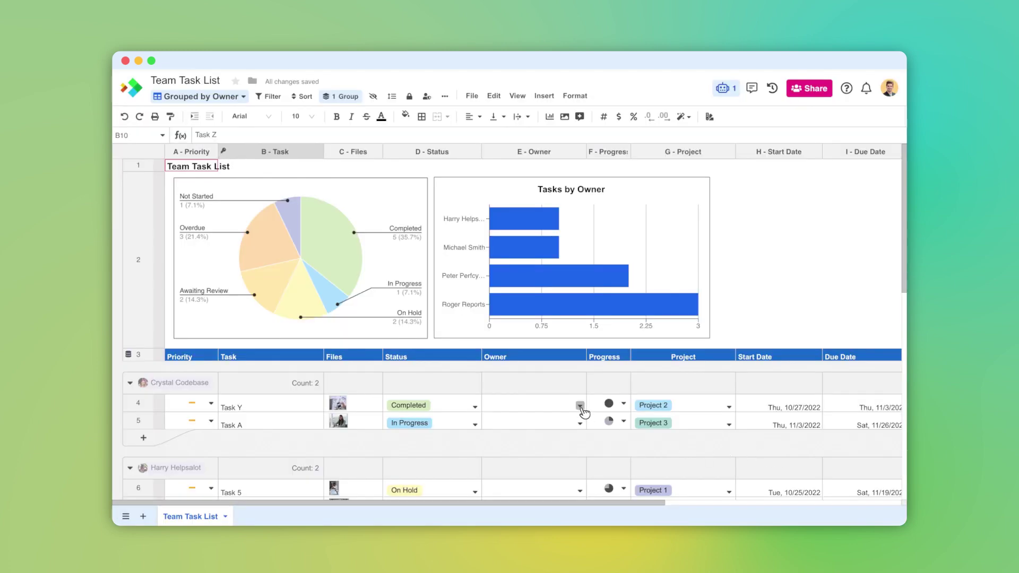
Step: Assign Michael Smith as the owner of Task Y in E4
{"action": "left_click", "coordinate": [581, 407]}
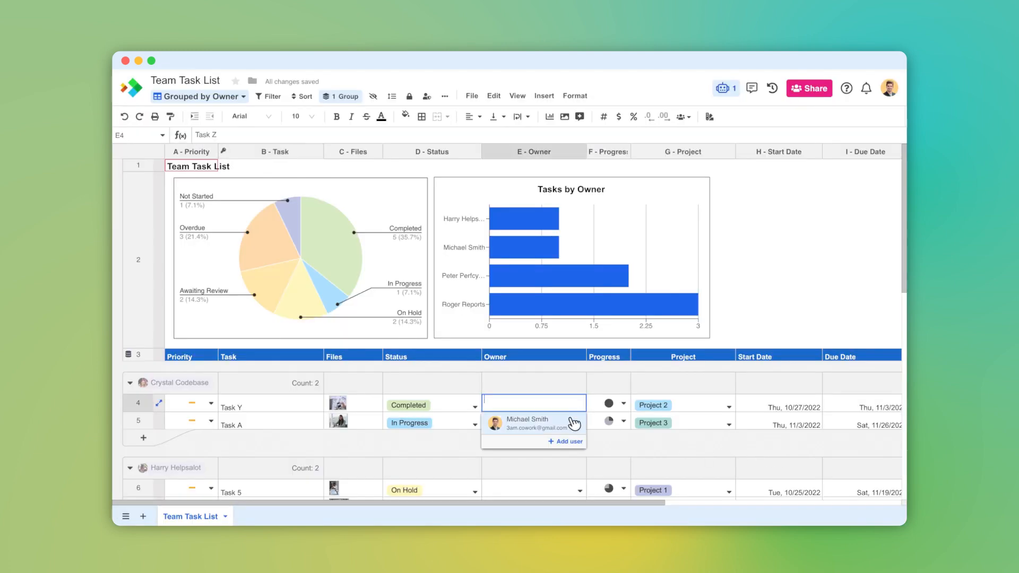
{"action": "left_click", "coordinate": [548, 422]}
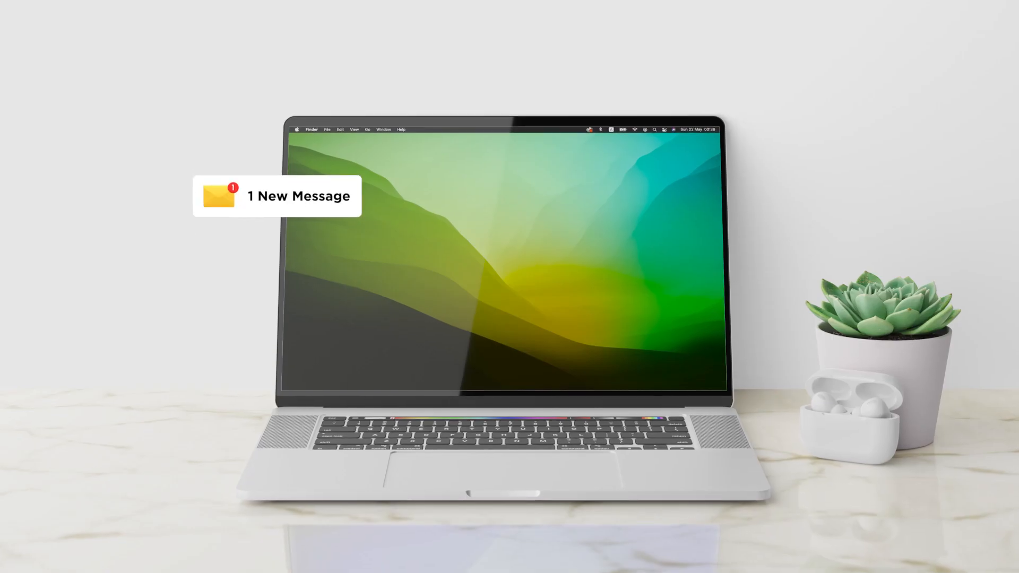